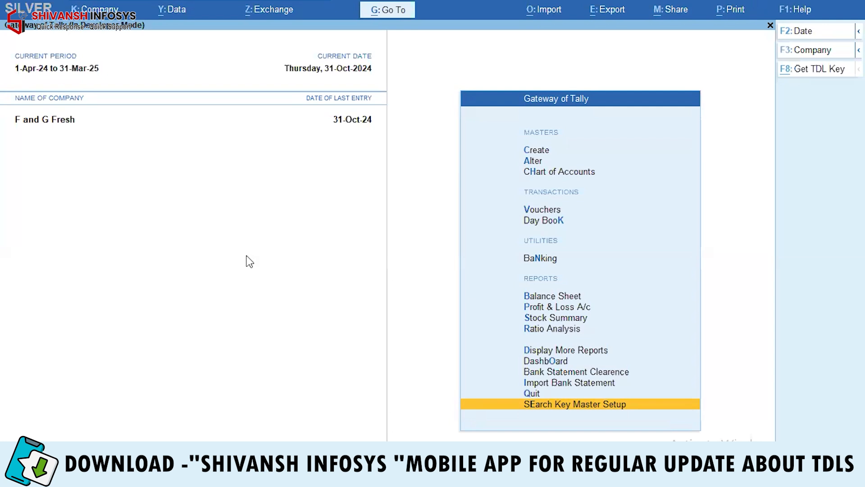
Step: Open Search Key Master Setup and move down to Alter All Search Key
key(Return)
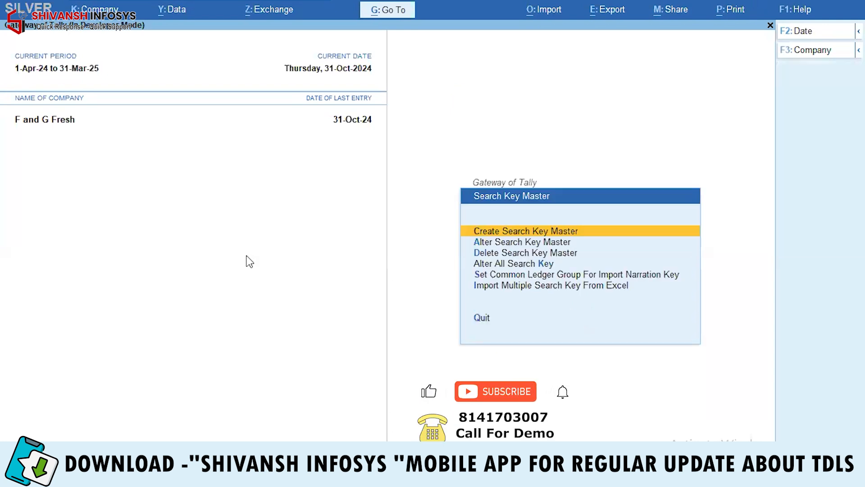
key(Down)
key(Down)
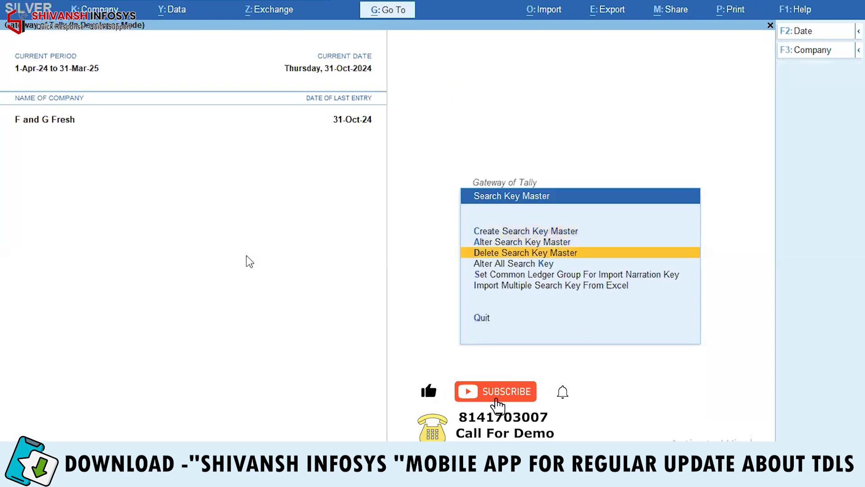
key(Down)
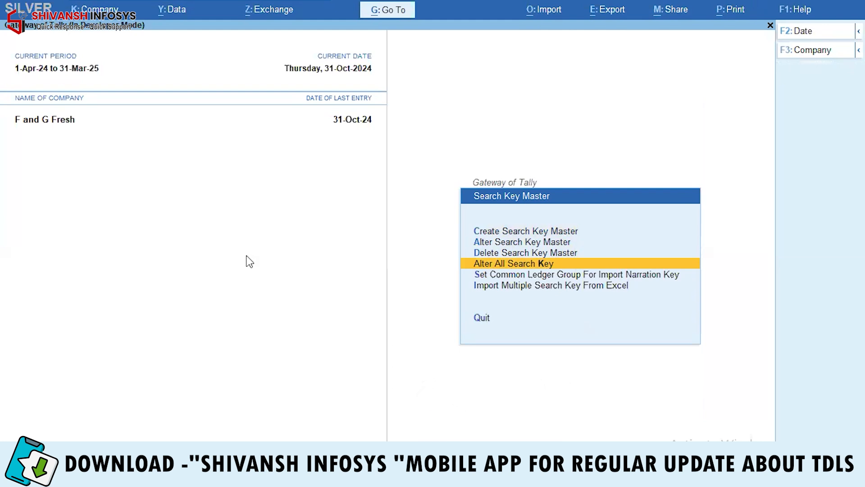
Step: Review all search keys, keeping Charges on Bank Chg, and discard test key 'Fdhdfhj' unsaved
key(Return)
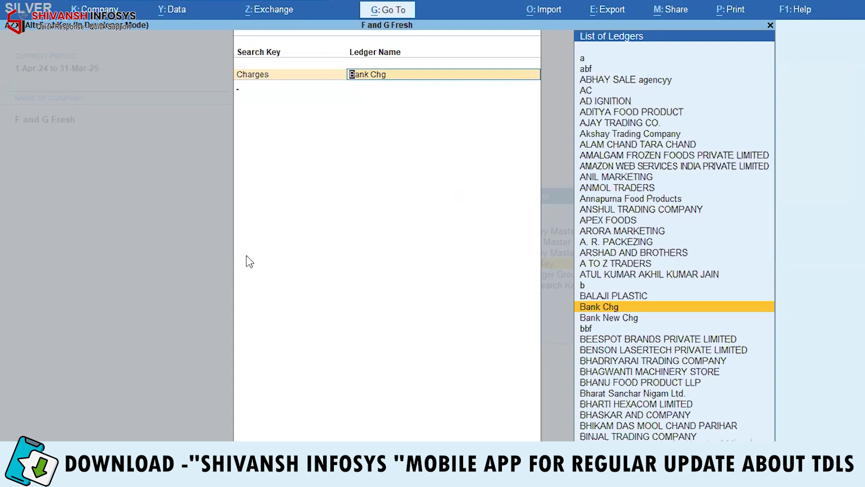
key(Return)
text(Fdhdfhj)
key(Return)
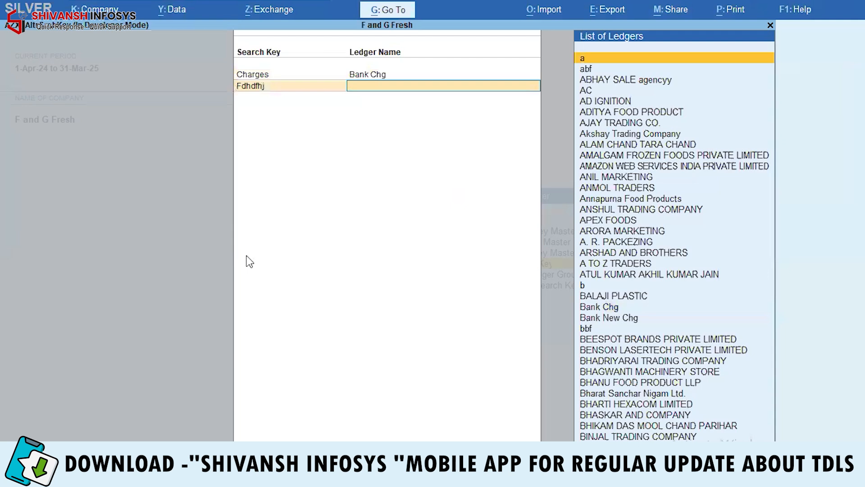
key(Escape)
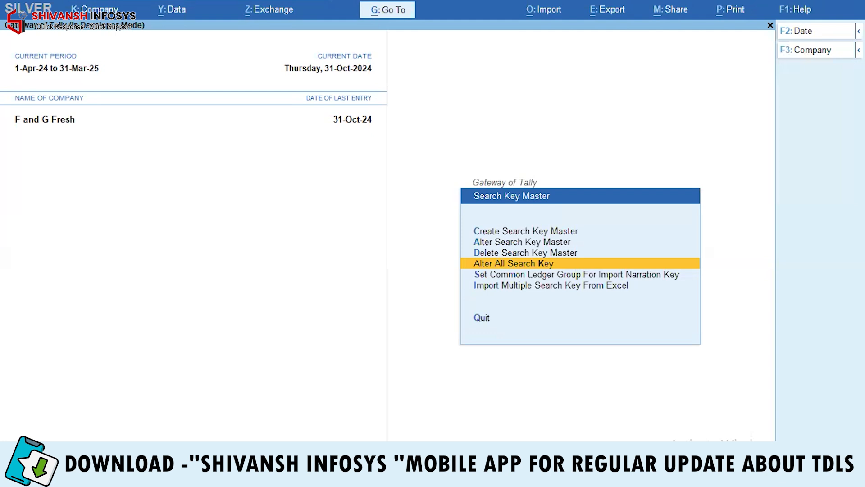
Step: Open the narration workbook from Local Disk (D:) in Excel
click(189, 476)
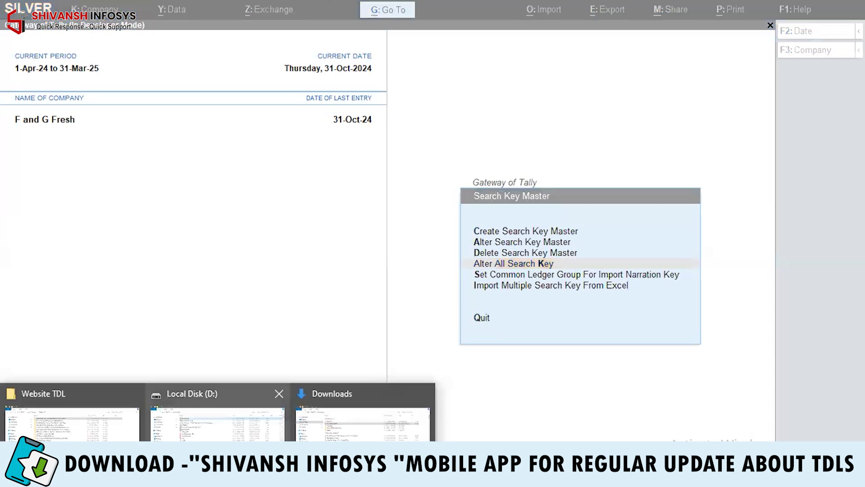
click(218, 422)
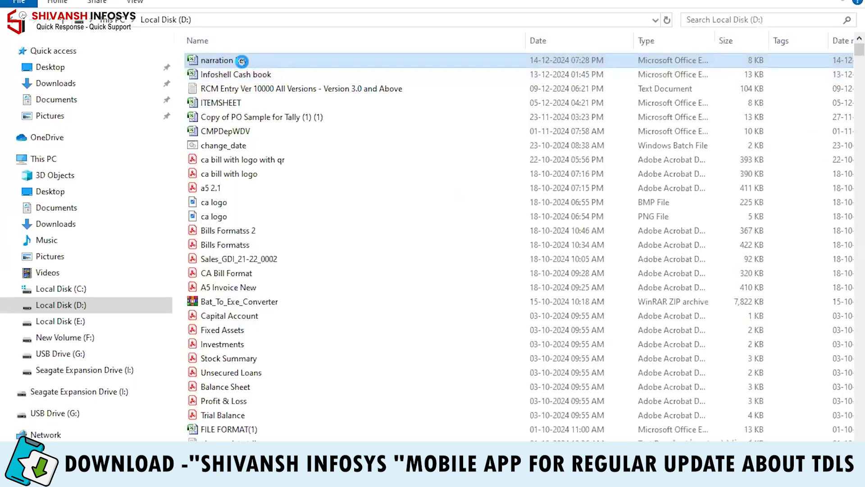
double_click(242, 61)
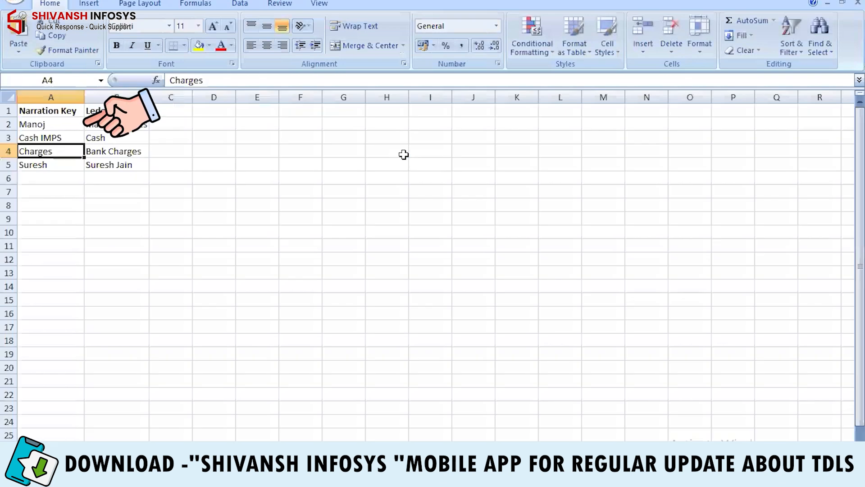
click(45, 124)
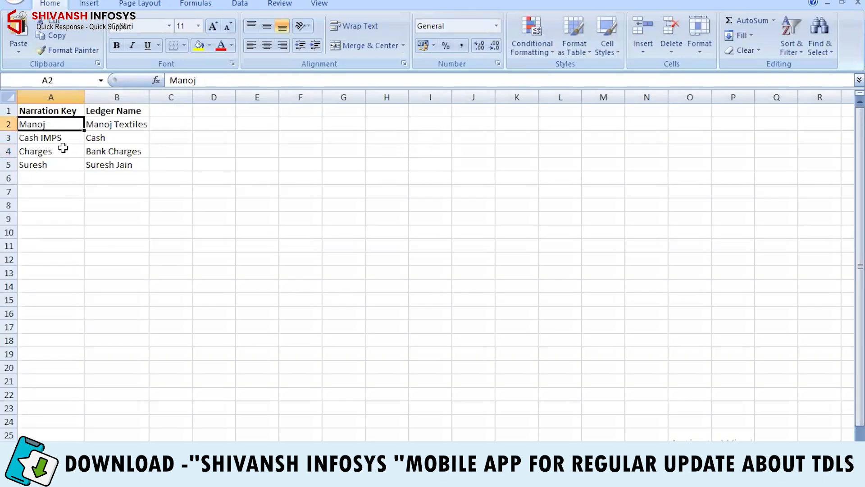
click(59, 138)
click(58, 152)
click(56, 165)
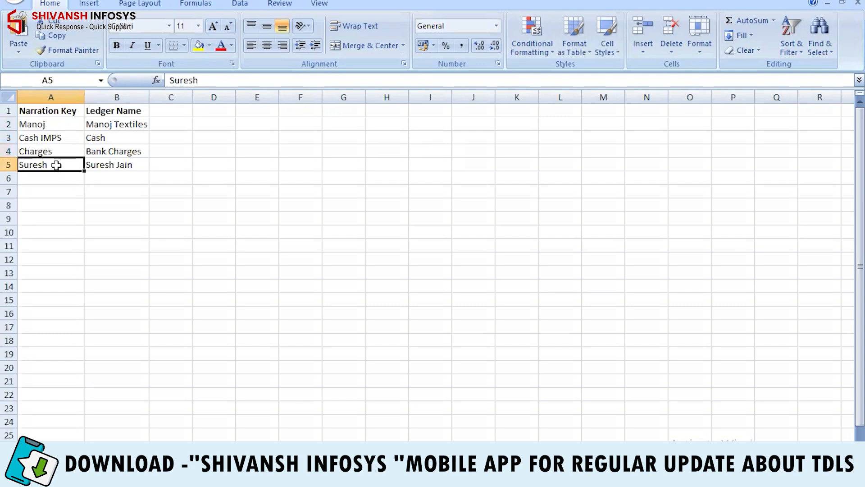
click(51, 123)
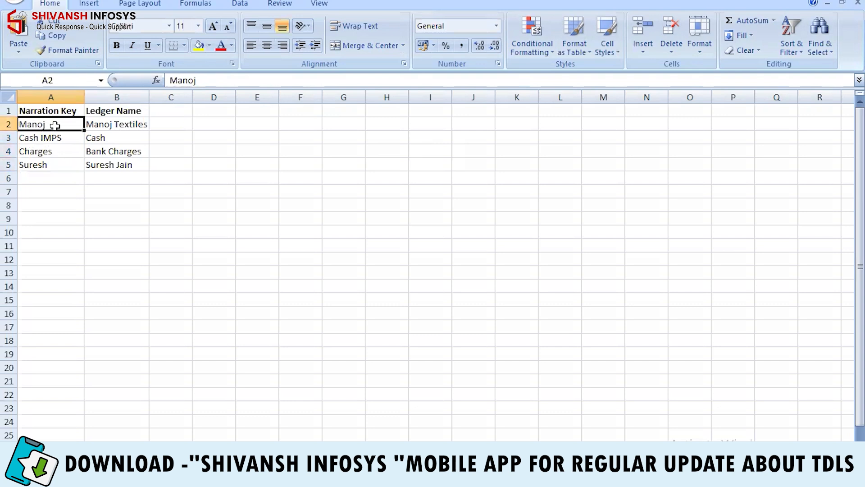
click(104, 123)
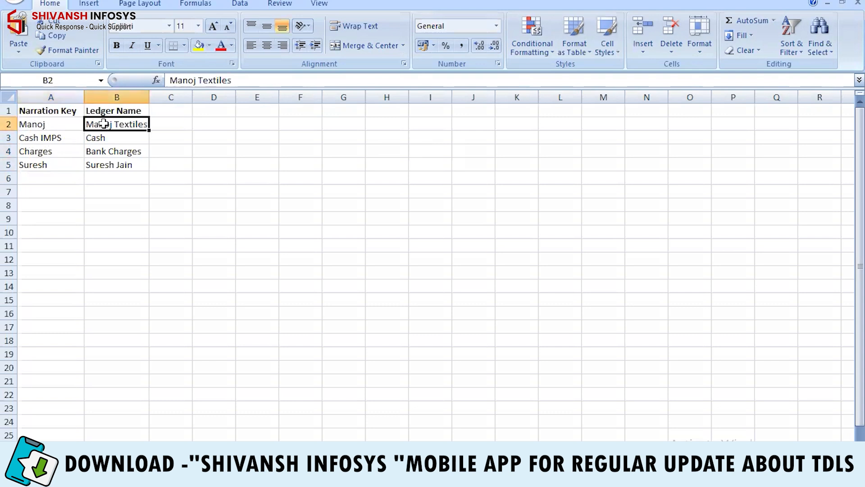
click(29, 139)
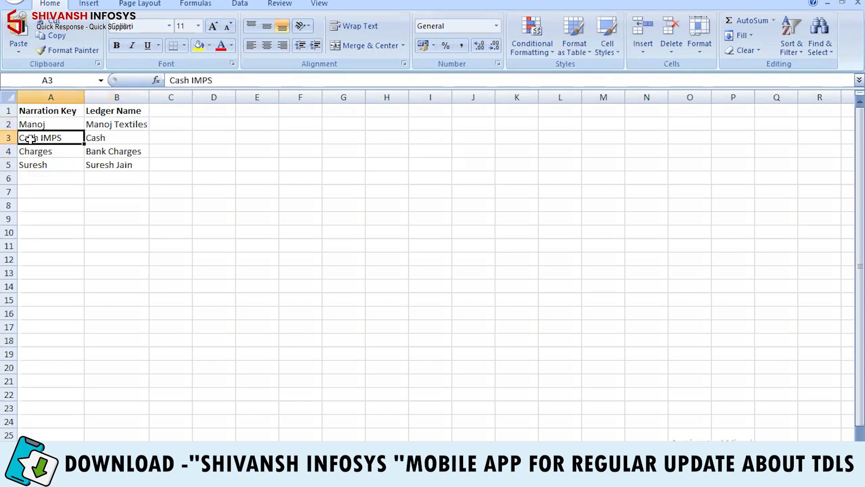
click(113, 137)
click(61, 150)
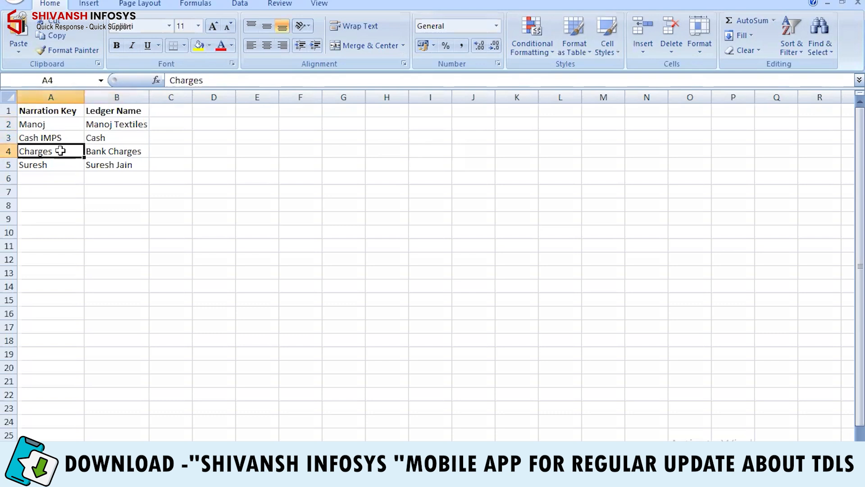
click(125, 151)
click(40, 164)
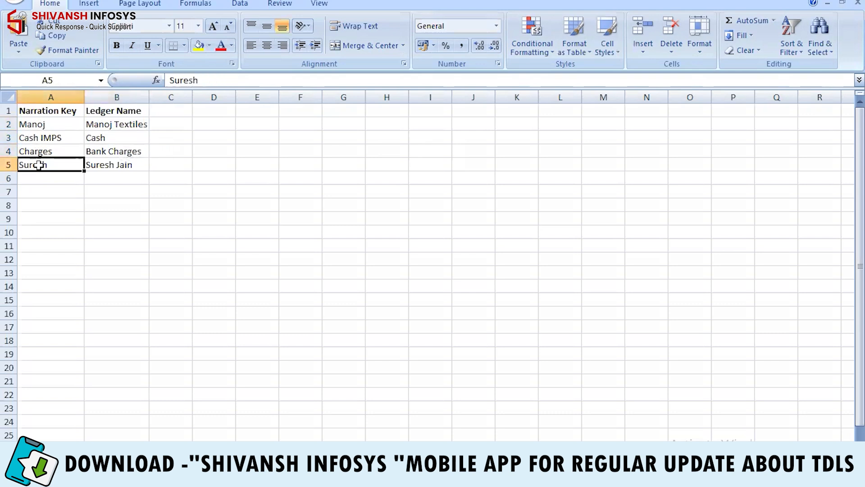
click(113, 165)
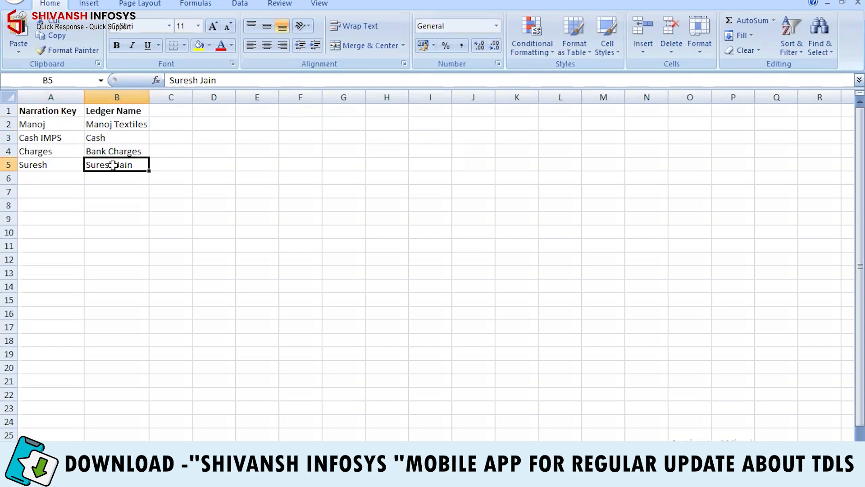
Step: Start a new search key, entering 5454 then Imps, and quit the form without saving
key(alt+Tab)
key(Up)
key(Up)
key(Up)
key(Return)
text(5454)
key(Return)
key(BackSpace)
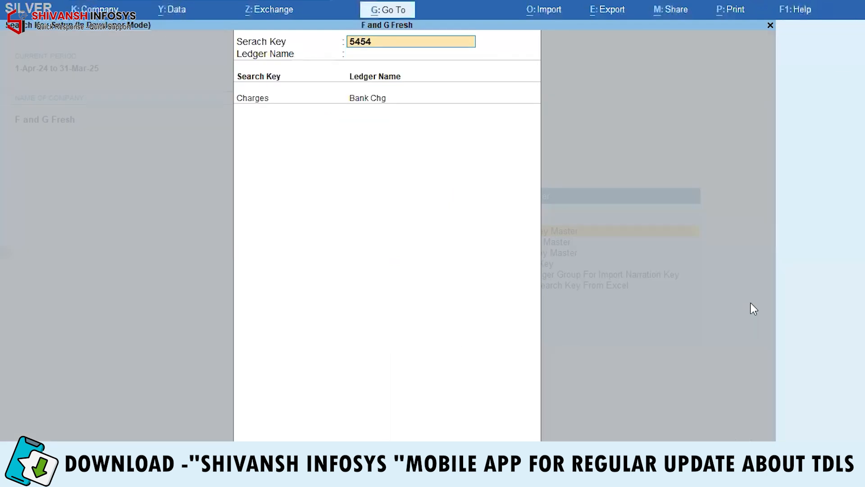
text(Imps)
key(Return)
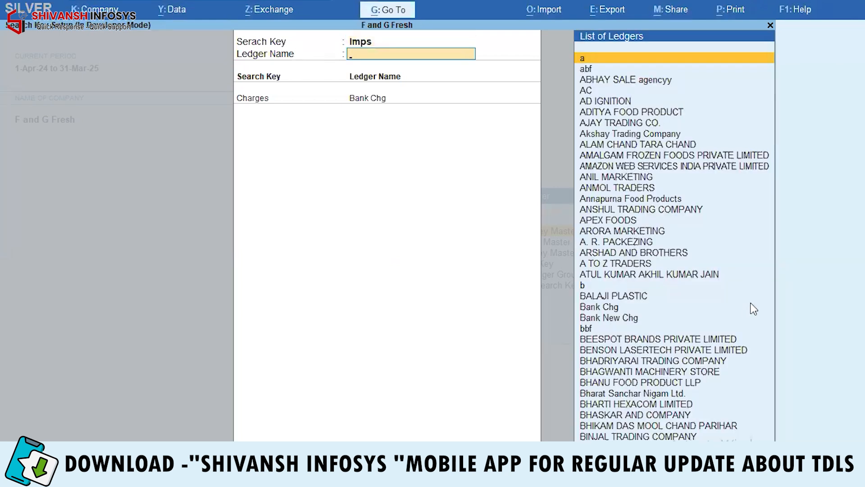
key(Escape)
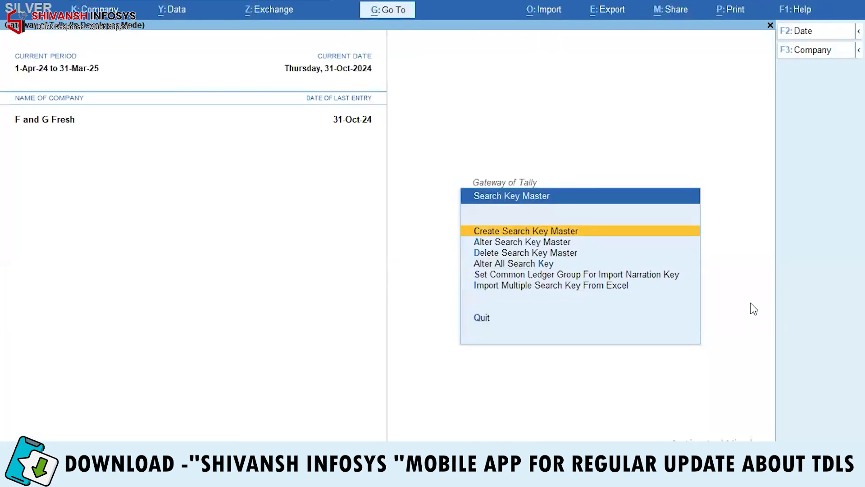
Step: Autofit Excel column B to its longest ledger name, then return to TallyPrime
key(Down)
key(Down)
key(Down)
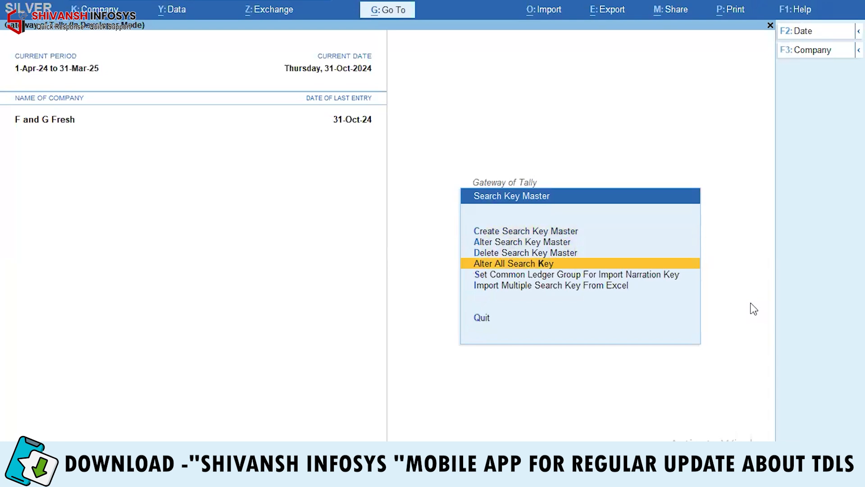
key(alt+Tab)
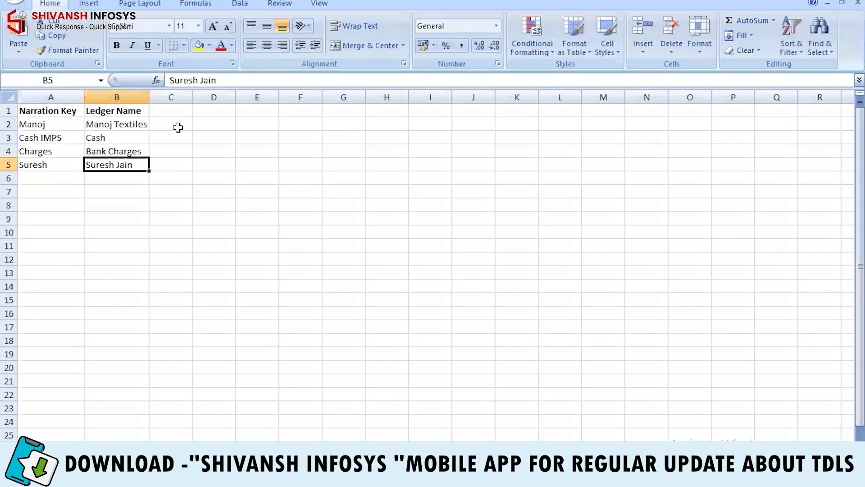
click(133, 130)
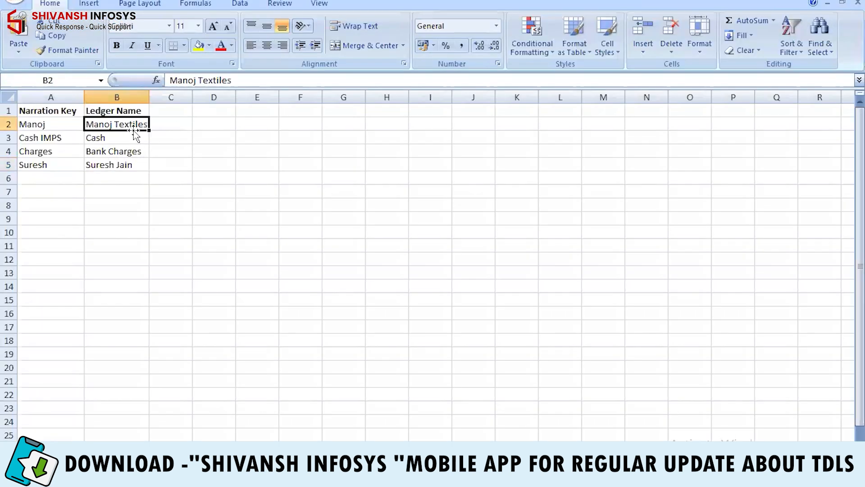
double_click(149, 98)
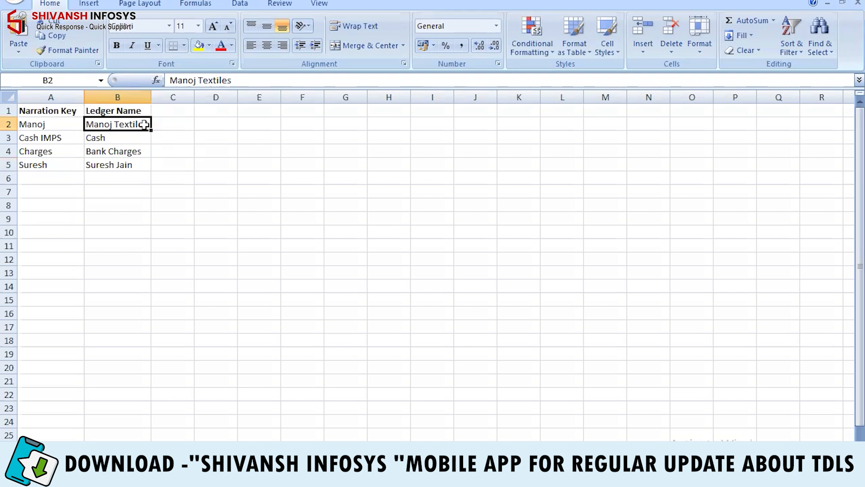
key(alt+Tab)
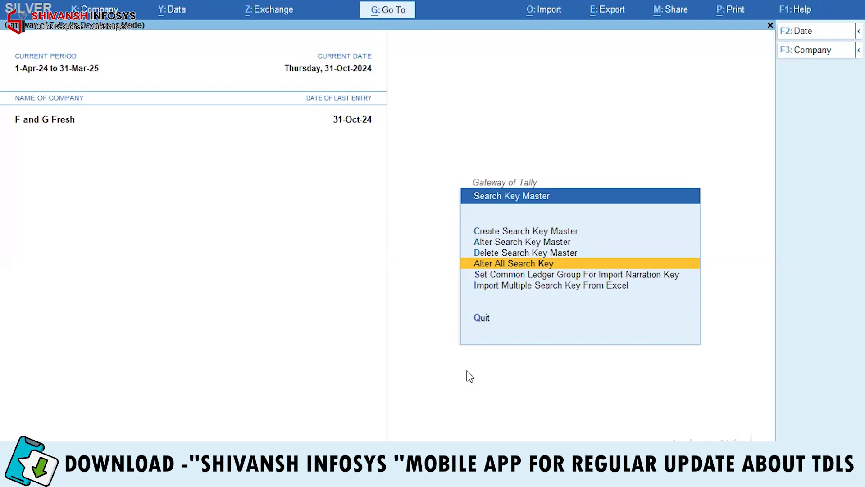
Step: Open Set Common Ledger Group For Ledger Import and close it with no group chosen
key(Down)
key(Return)
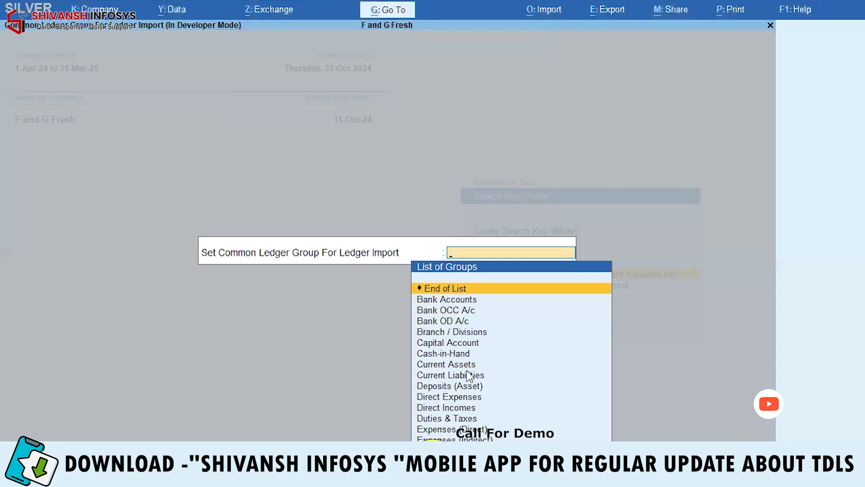
key(Escape)
key(Escape)
Step: Create and save the group 'Abcd Group' under Suspense A/c
key(Up)
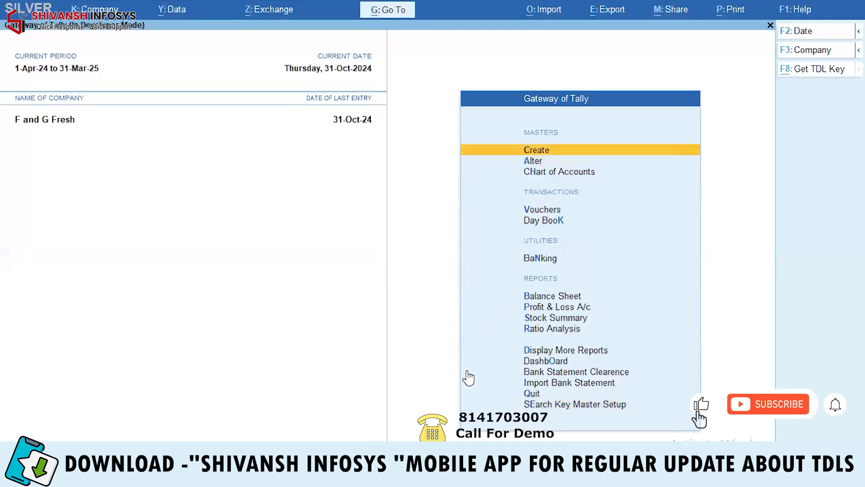
key(Return)
key(Return)
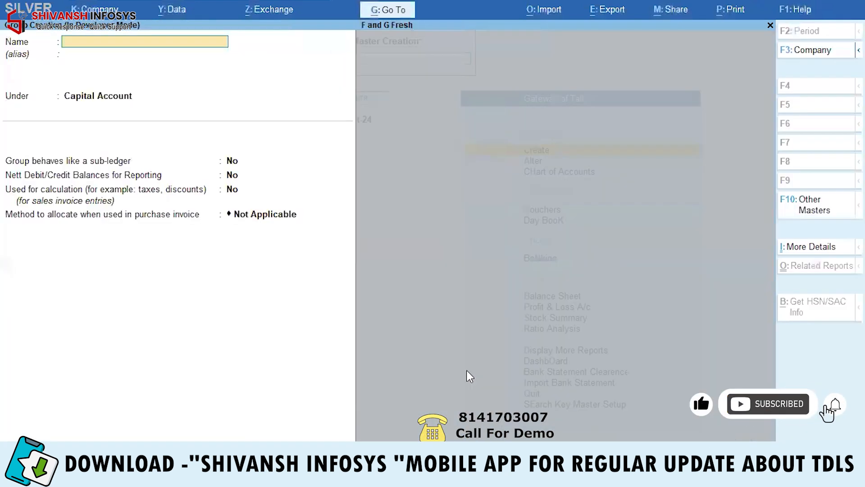
text(Abcd Group)
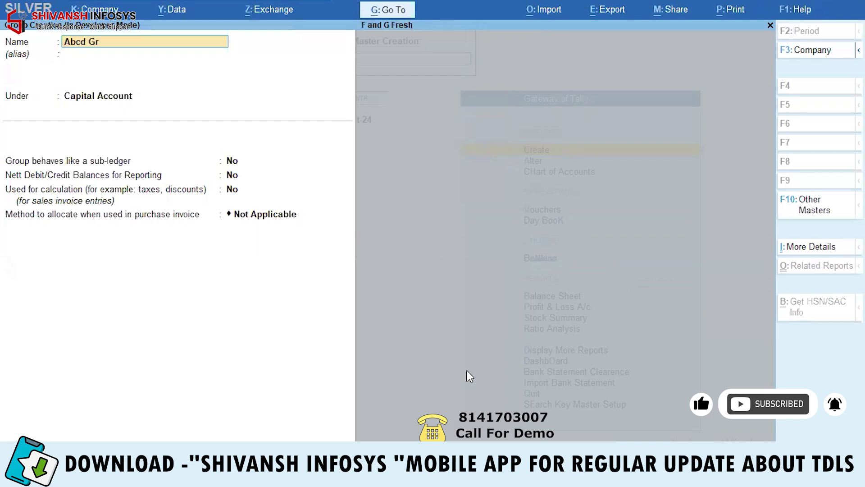
key(Return)
text(sus)
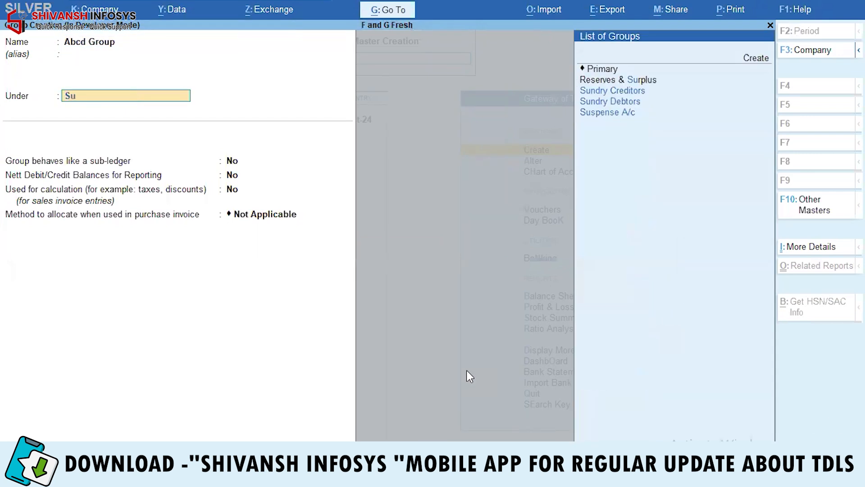
key(Return)
key(ctrl+a)
key(Escape)
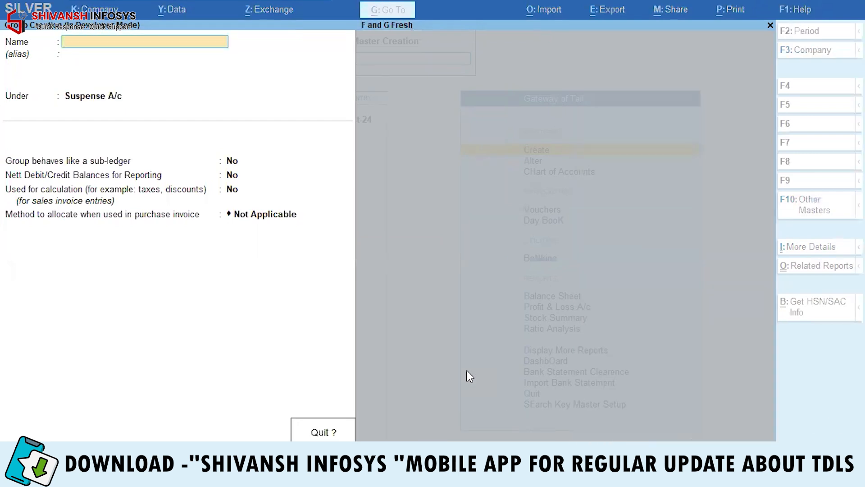
key(Return)
key(Up)
Step: Set Abcd Group as the common ledger group for narration key import
key(Return)
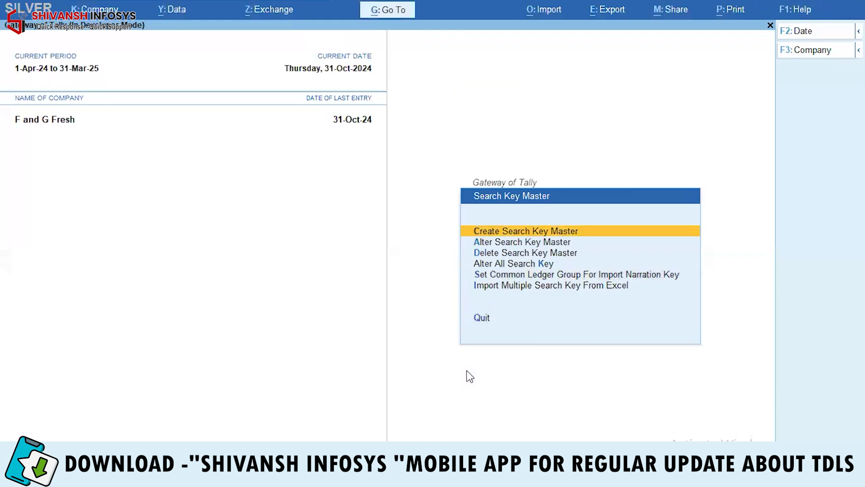
key(Down)
key(Down)
key(Down)
key(Down)
key(Return)
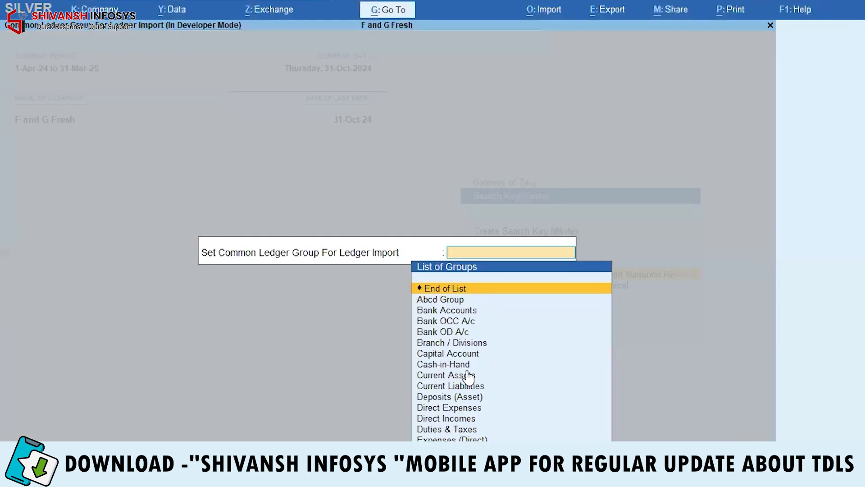
text(abcd)
key(Return)
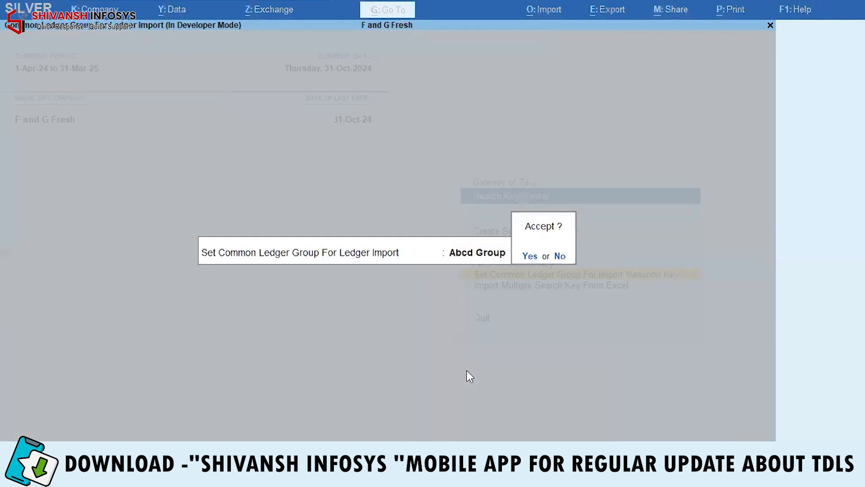
key(Return)
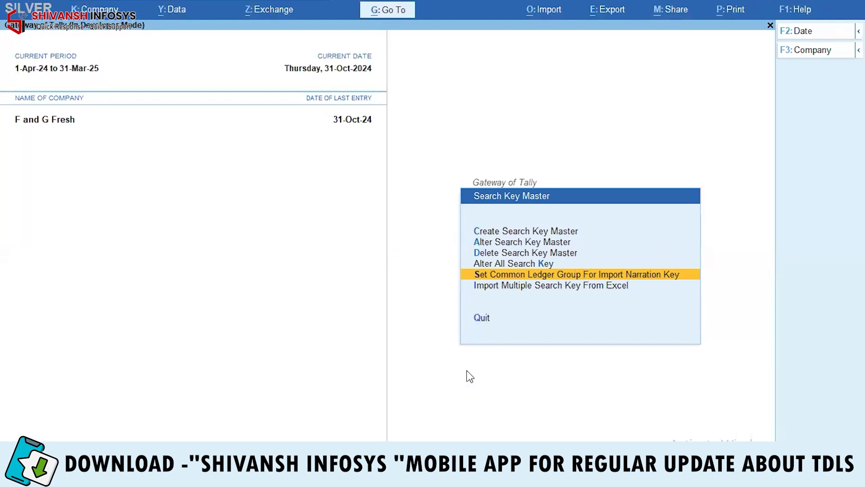
key(Return)
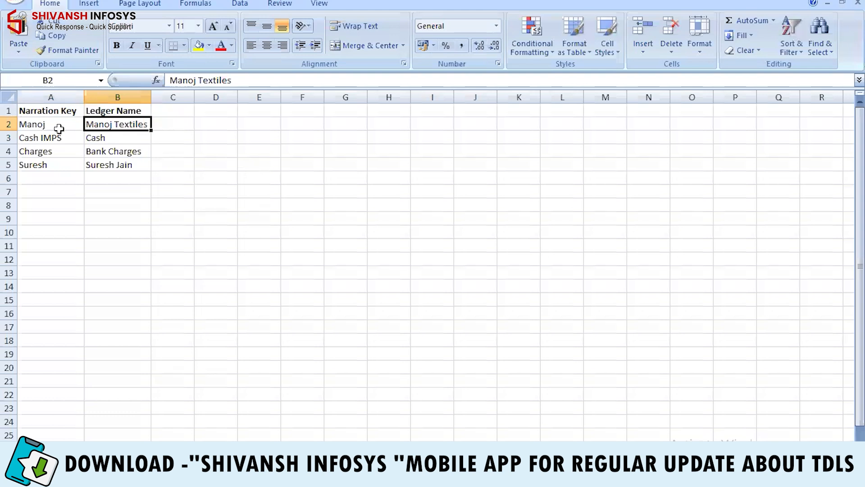
click(58, 126)
click(99, 127)
click(129, 151)
click(130, 163)
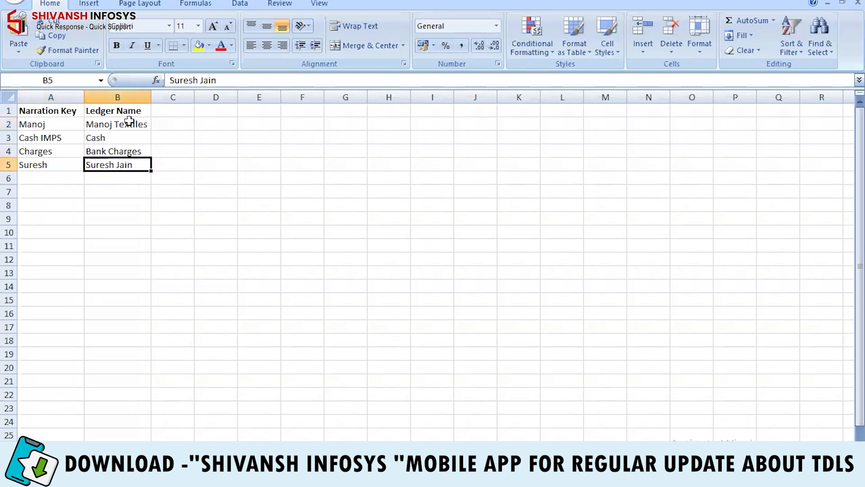
click(120, 137)
click(123, 124)
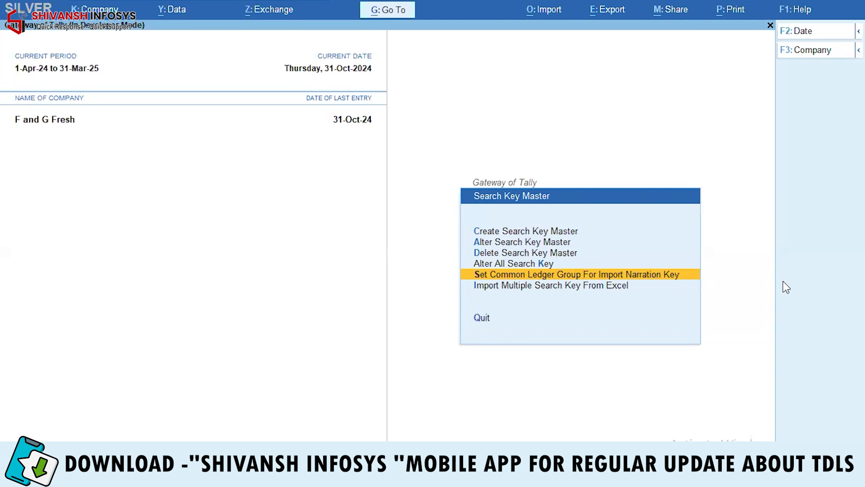
key(Down)
key(Up)
key(Up)
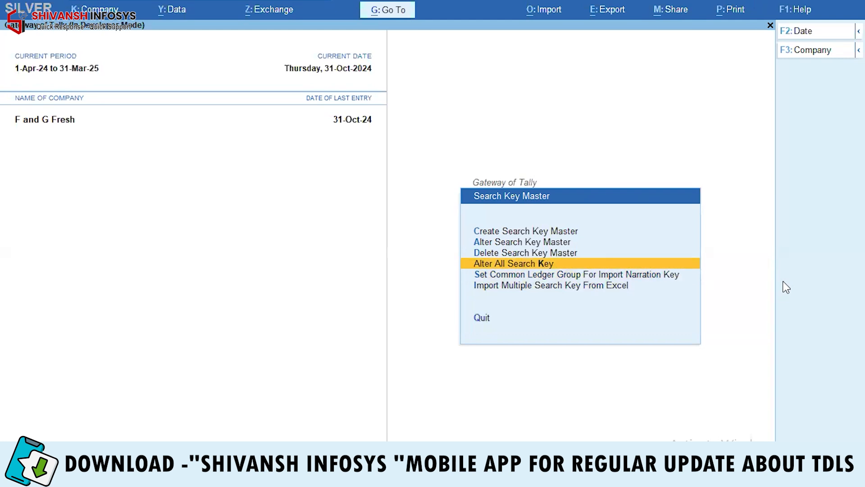
key(Return)
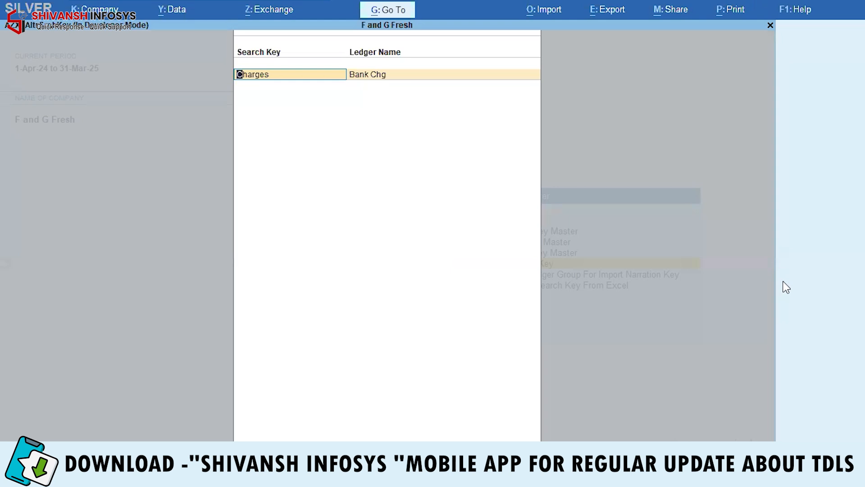
key(Return)
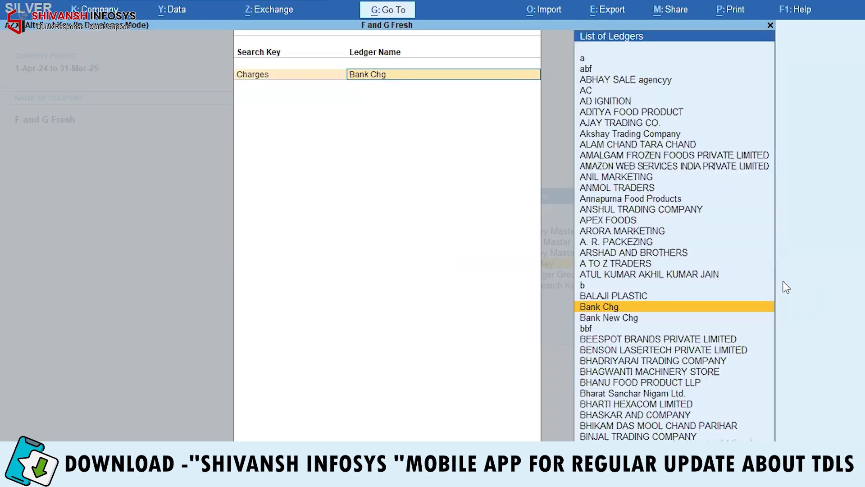
key(Escape)
key(Escape)
key(Return)
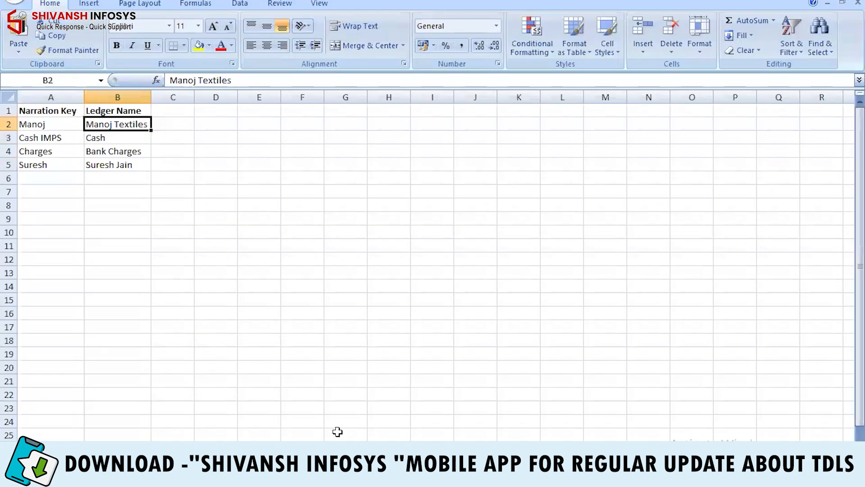
Step: Confirm in Excel that the Charges key maps to Bank Charges, then return to TallyPrime
click(59, 153)
click(115, 153)
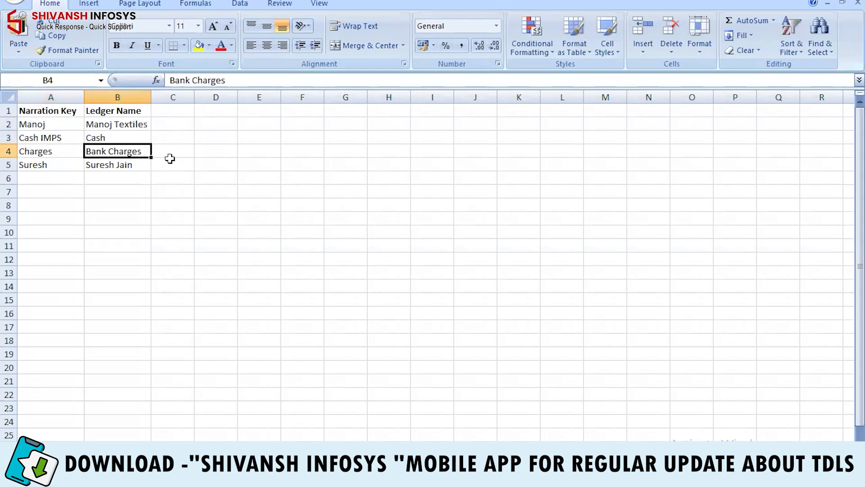
click(34, 157)
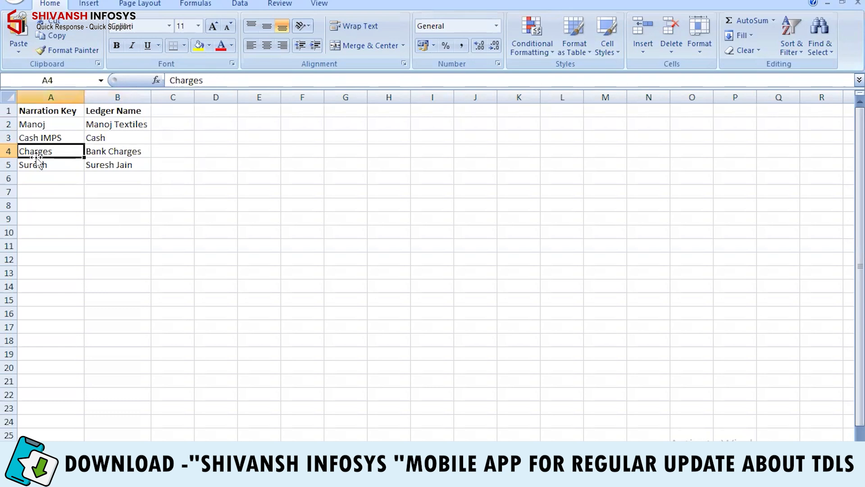
mouse_move(252, 478)
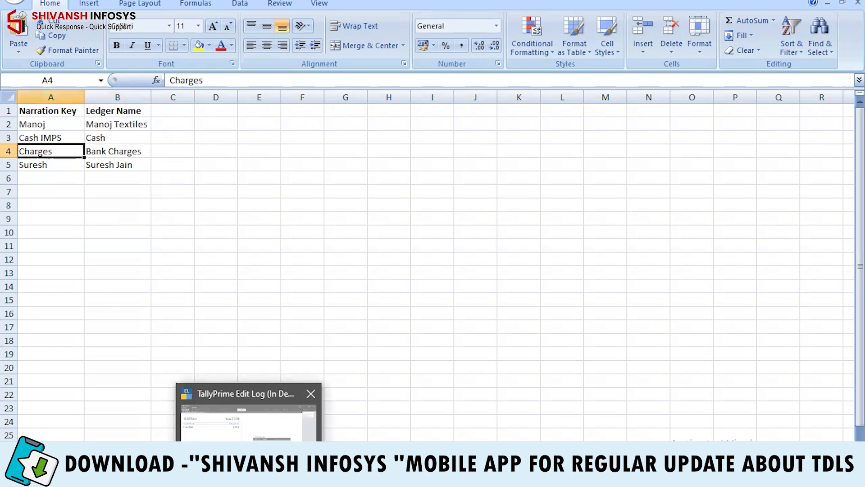
click(270, 441)
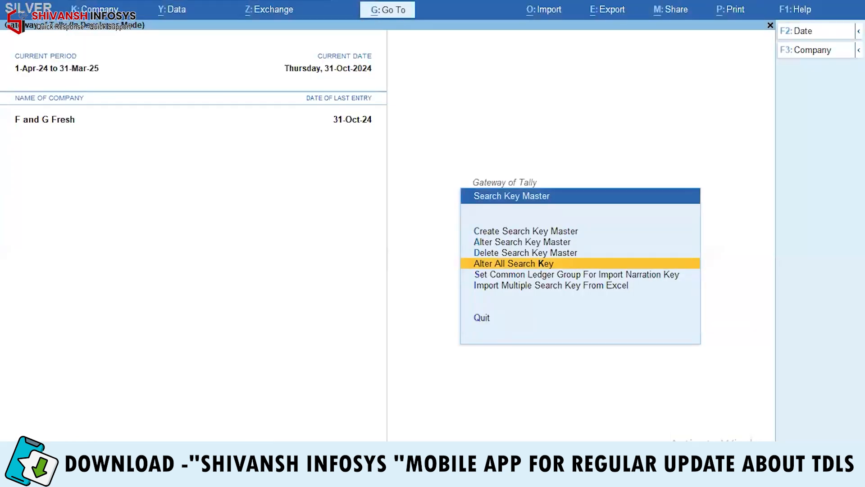
key(alt+Tab)
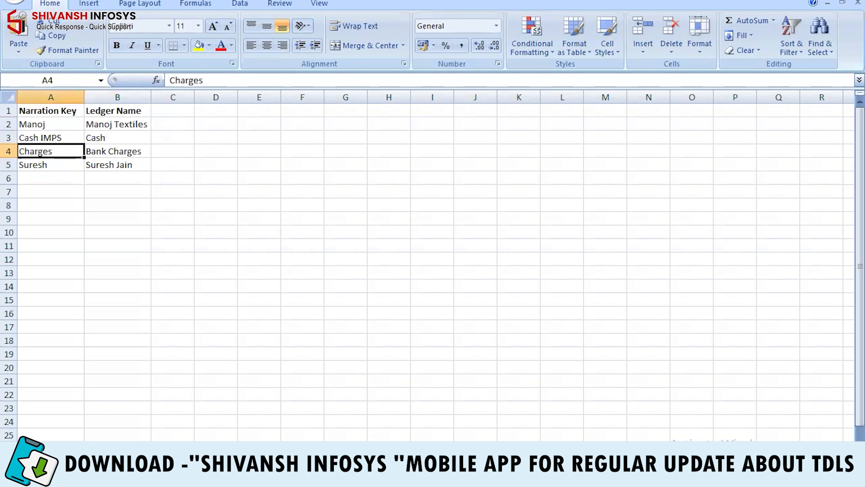
key(alt+Tab)
key(Down)
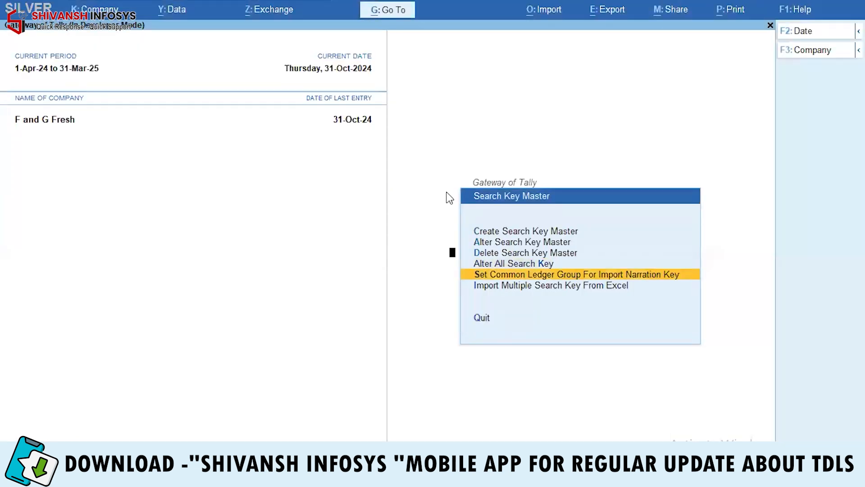
Step: Clear the common group, then import narration key.xlsx using column A keys and column B ledgers
key(Return)
key(Escape)
key(Escape)
key(Down)
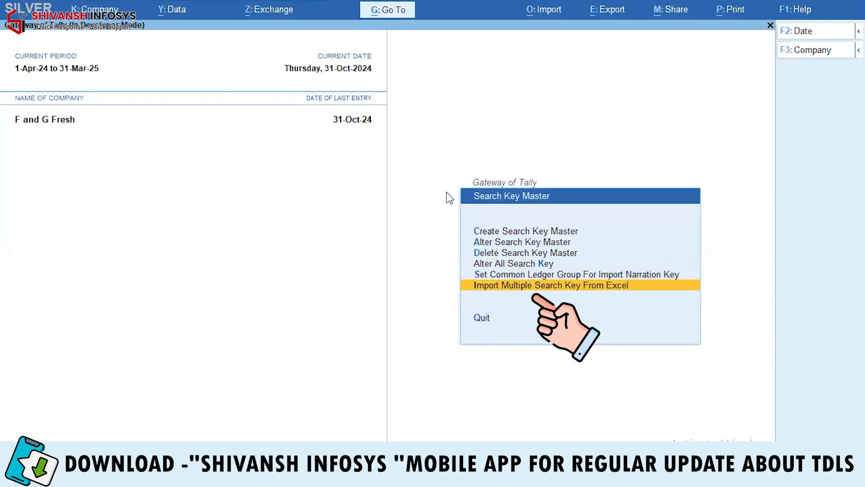
key(Return)
key(Return)
key(Return)
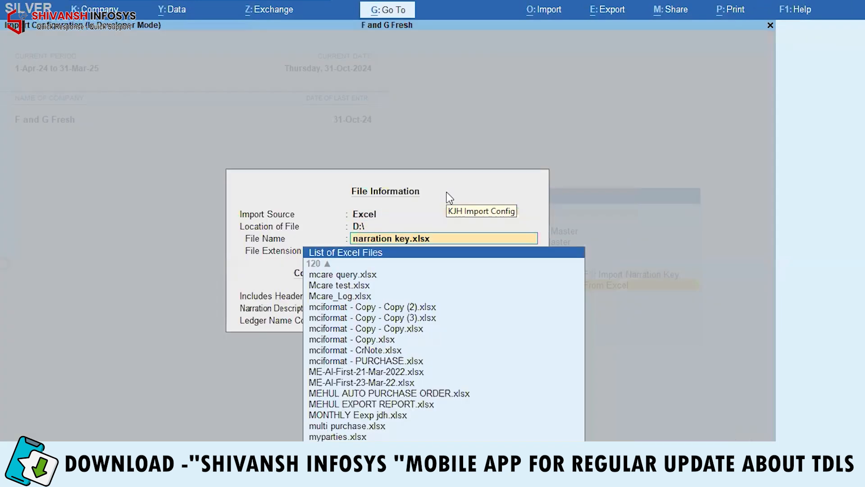
key(shift+Tab)
key(Return)
key(Return)
key(Return)
key(Return)
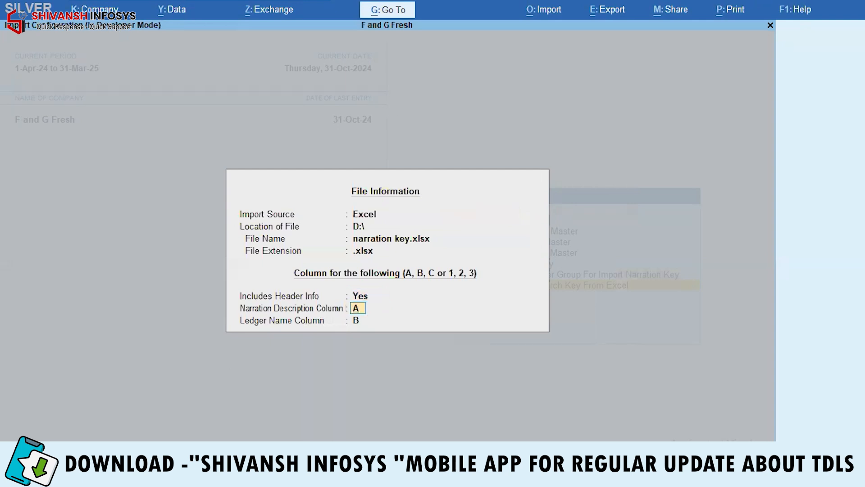
key(Return)
key(Return)
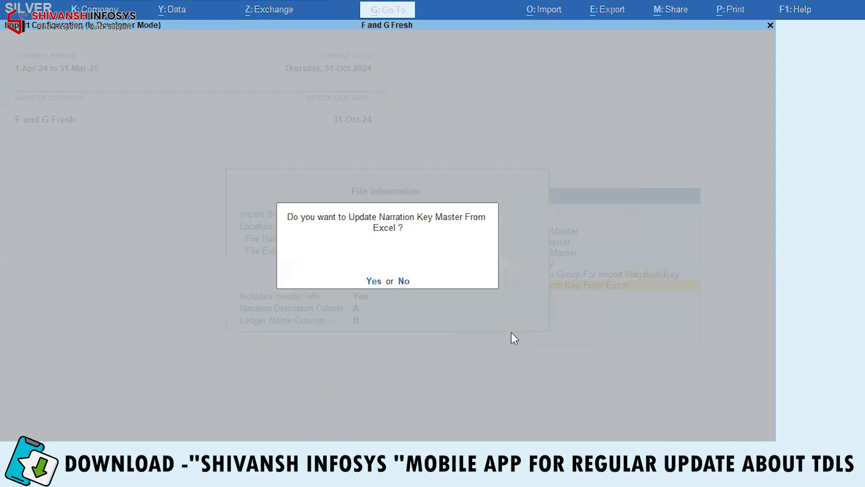
key(Return)
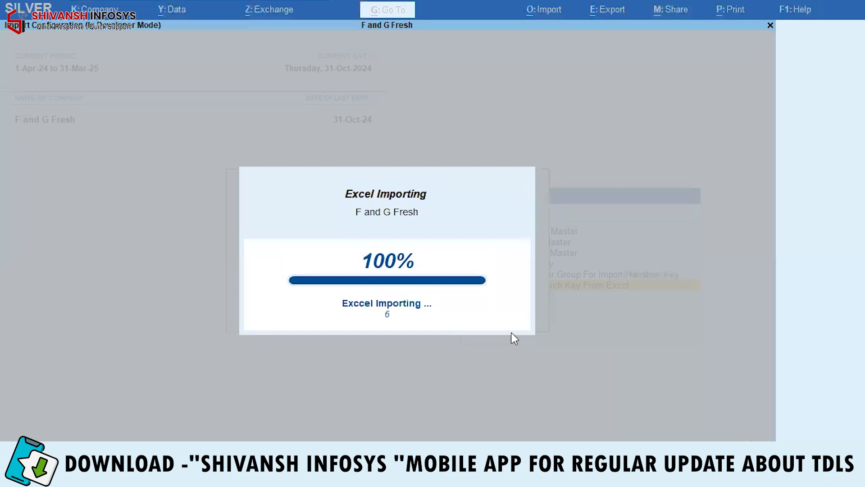
Step: Clear the common ledger group and open Alter All Search Key showing Manoj, Cash IMPS and Suresh
key(Up)
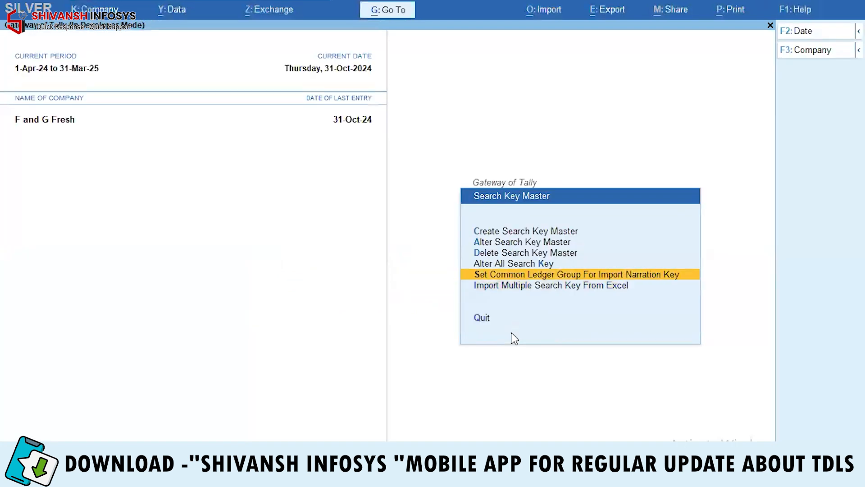
key(Return)
key(Escape)
key(Escape)
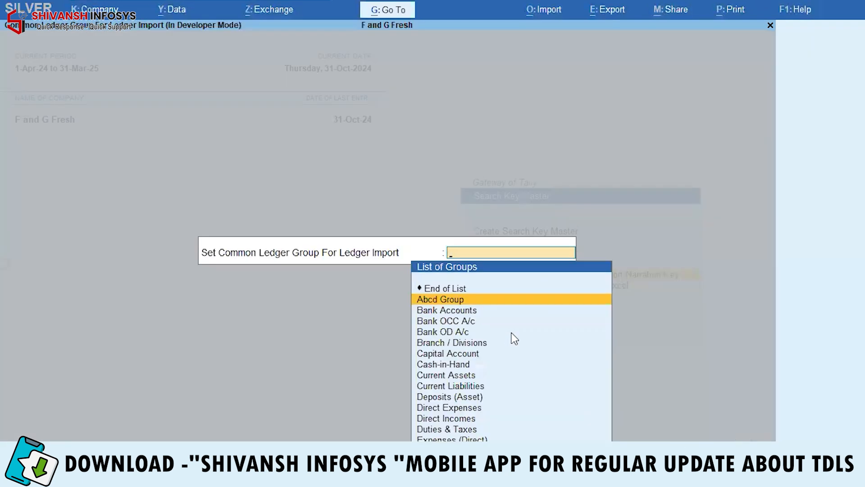
key(Up)
key(Return)
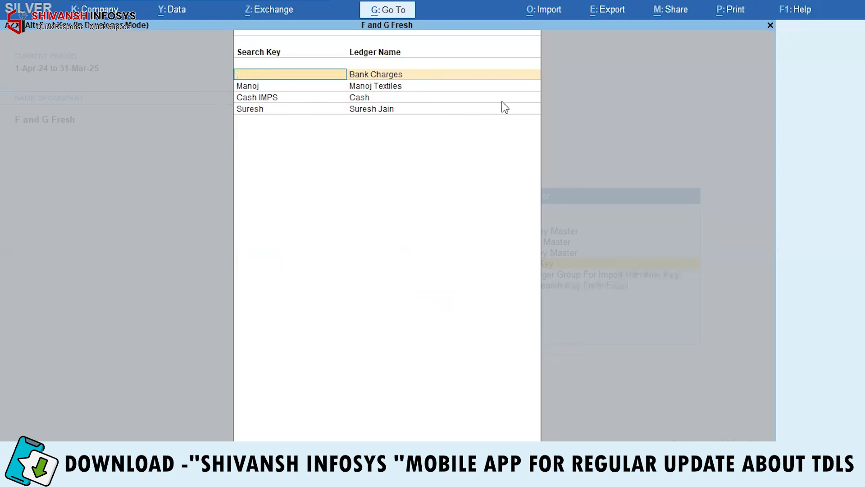
Step: Open the auto-created Bank Charges ledger in Ledger Alteration and leave it unchanged
key(Escape)
key(Escape)
key(Down)
key(Down)
key(Return)
key(Down)
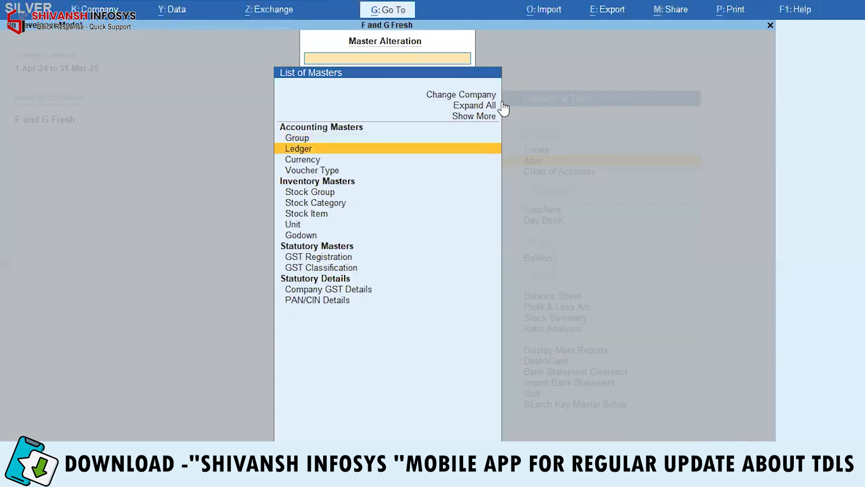
key(Return)
text(Bank)
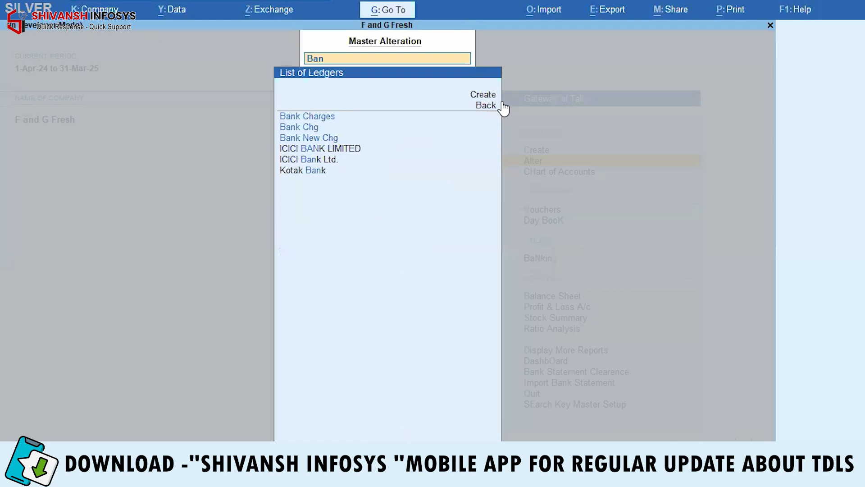
key(Return)
key(Return)
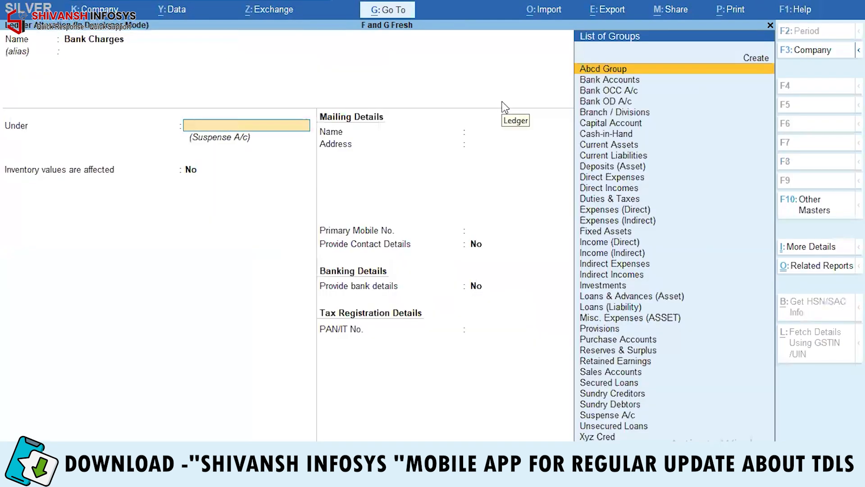
key(Escape)
Step: Inspect the Manoj Textiles ledger under Abcd Group, then return to the Gateway of Tally
key(Return)
text(Man)
key(Down)
key(Down)
key(Down)
key(Return)
key(Escape)
key(Escape)
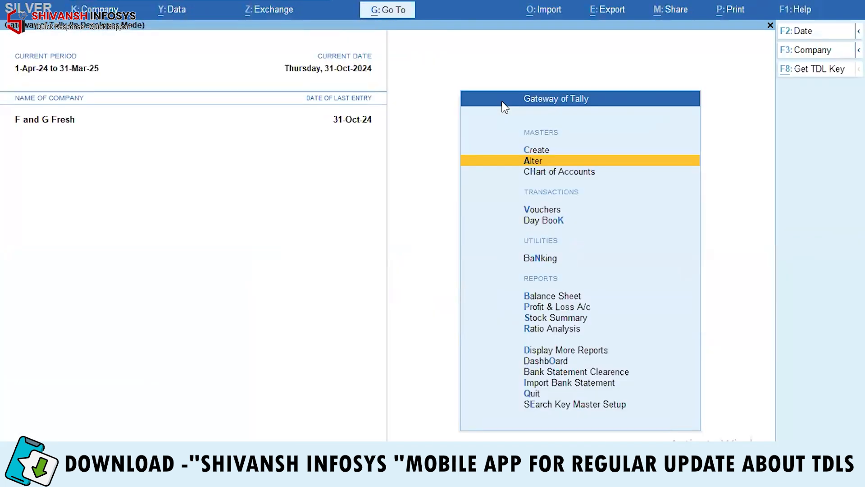
Step: In Search Key Master Setup, set the common ledger group to End of List and accept
key(Up)
key(Up)
key(Up)
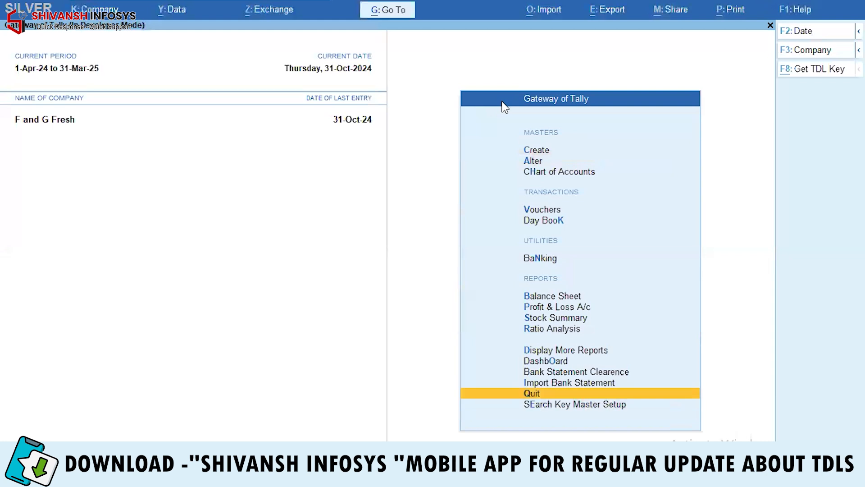
key(Down)
key(Return)
key(Down)
key(Down)
key(Down)
key(Down)
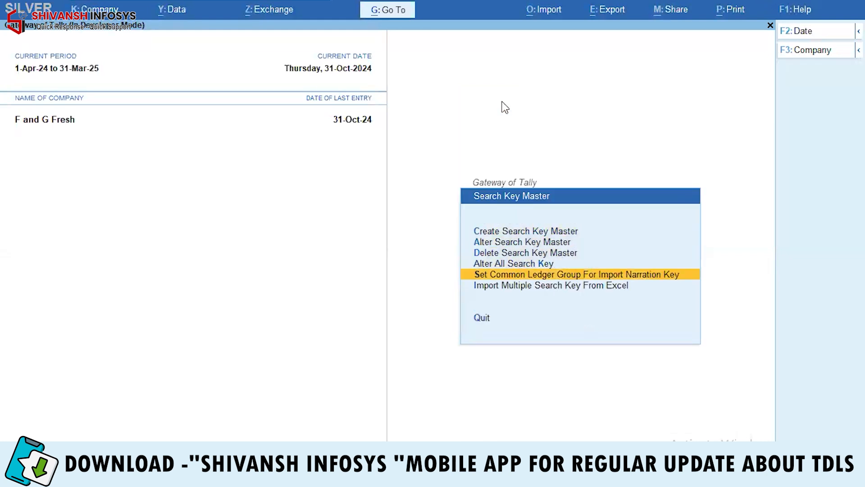
key(Return)
key(Up)
key(Return)
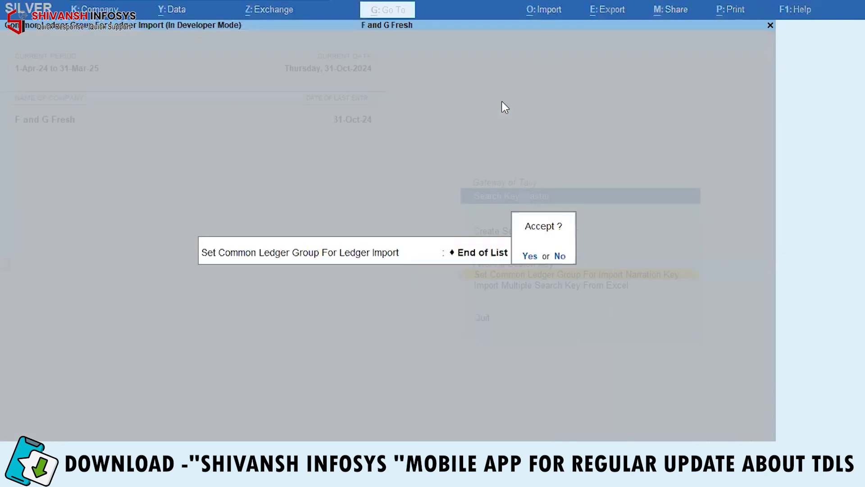
key(Return)
Step: Open Alter All Search Key, listing Charges, Manoj, Cash IMPS and Suresh with their ledgers
key(Down)
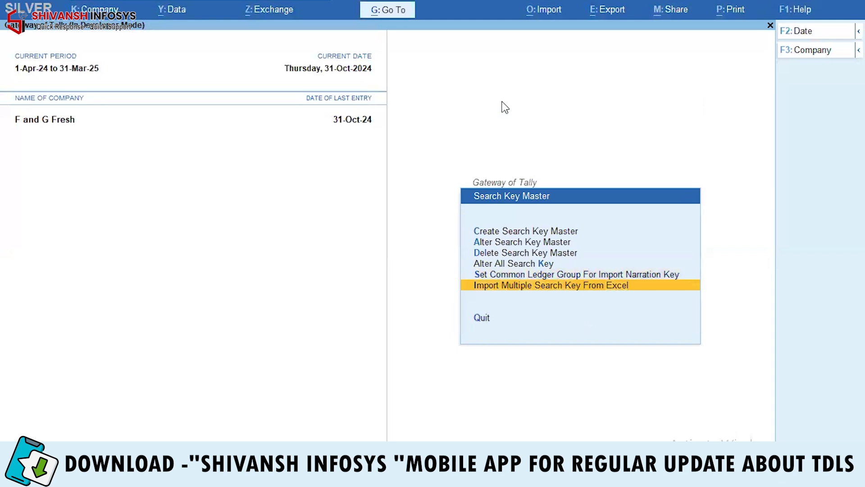
key(Return)
key(Escape)
key(Escape)
key(Return)
key(Down)
key(Down)
key(Down)
key(Return)
key(Return)
key(Return)
key(Return)
key(Return)
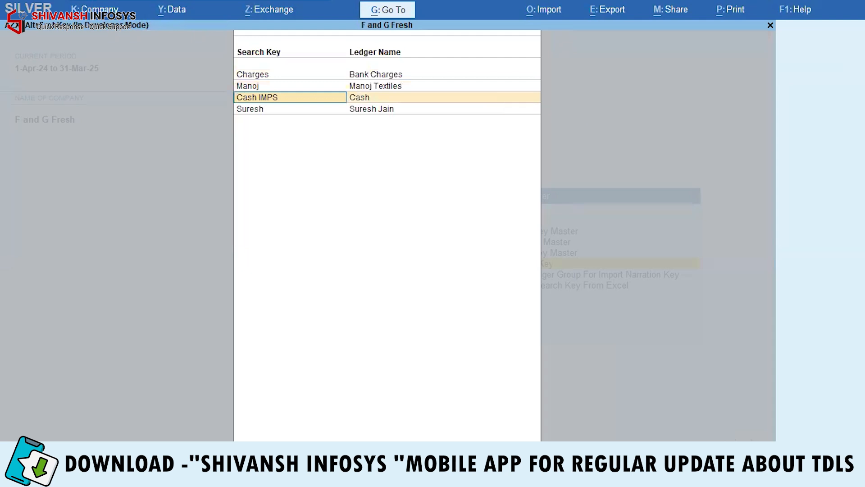
Step: In the narration key sheet, change cell B2 to 'Manoj Textiles Mills'
mouse_move(316, 477)
click(316, 415)
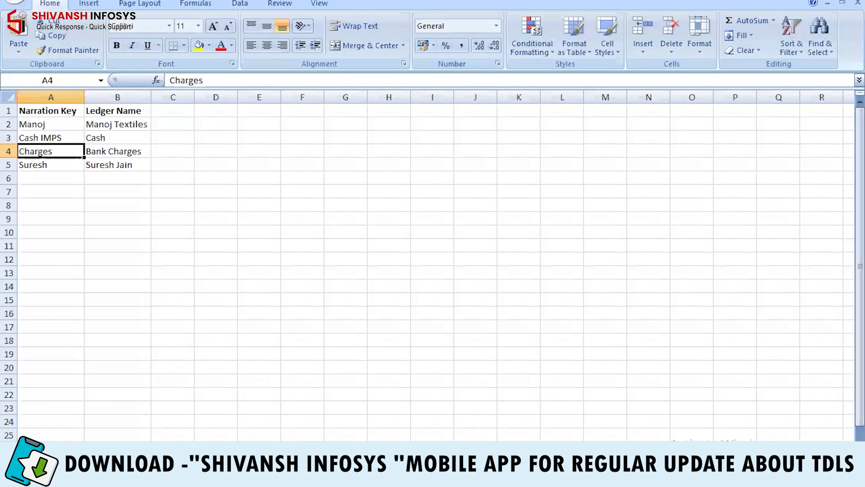
click(129, 127)
key(F2)
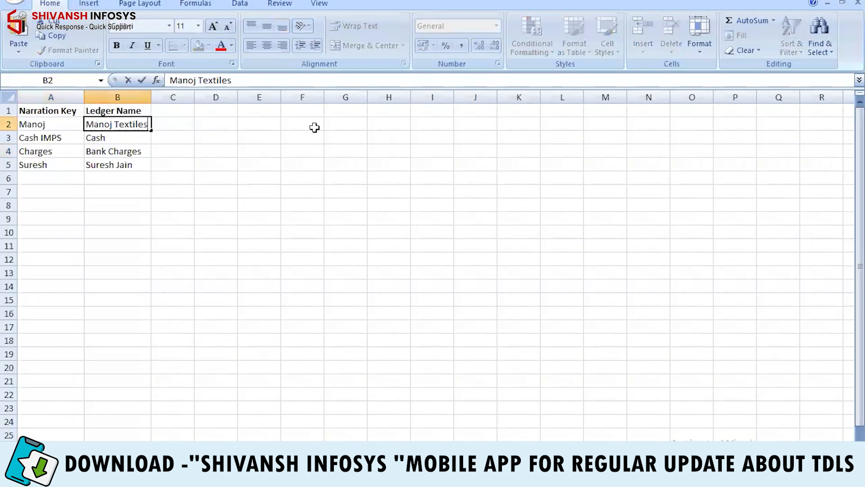
text(Mills)
key(Return)
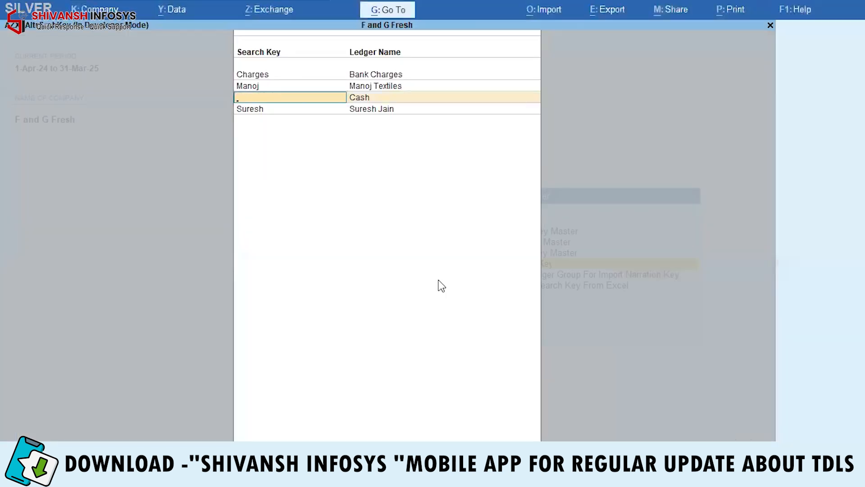
Step: Back in TallyPrime, reopen the narration key.xlsx import form from Excel
key(Escape)
key(Down)
key(Down)
key(Return)
key(Return)
key(Return)
key(Return)
key(Return)
key(Return)
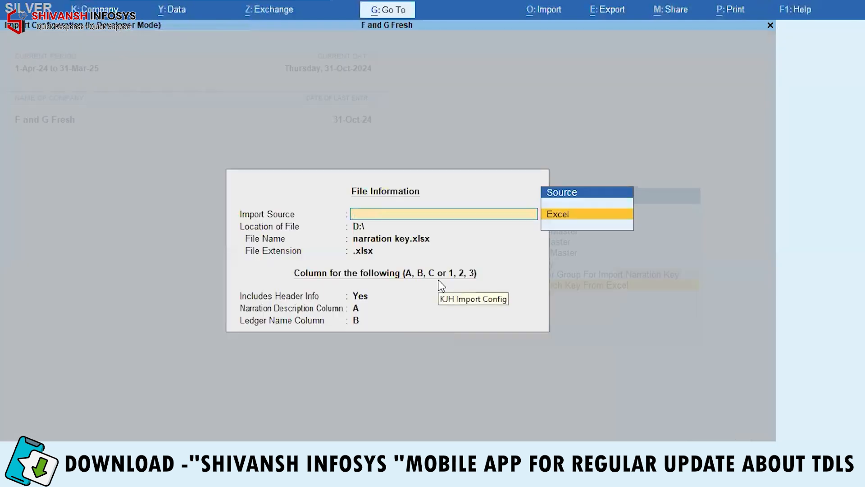
Step: Check in the all-search-keys table that Manoj now maps to Manoj Textiles Mills
key(Escape)
key(Up)
key(Up)
key(Return)
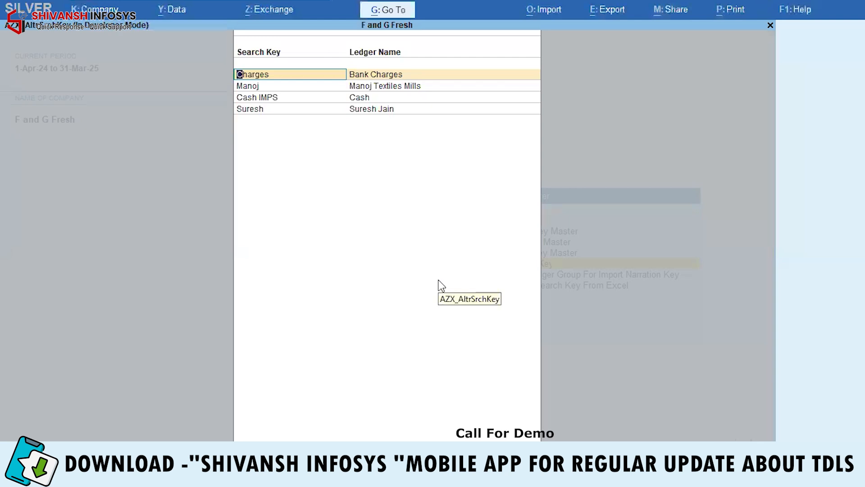
key(Return)
key(Down)
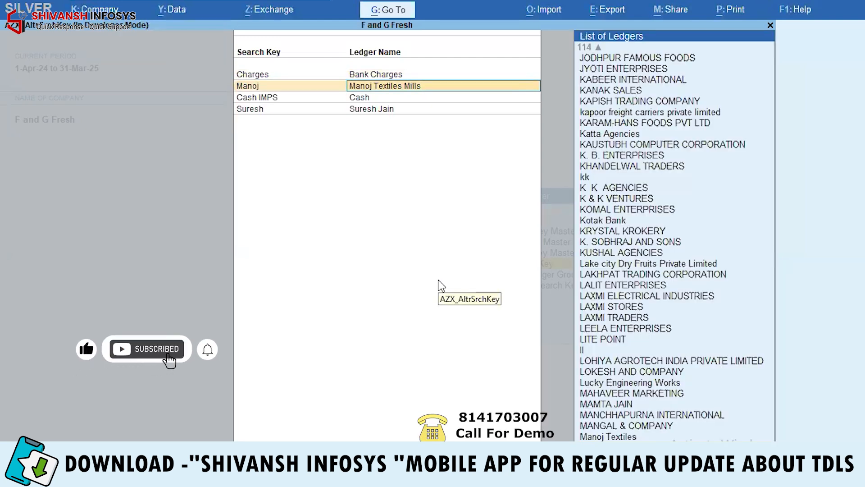
Step: Open the new Manoj Textiles Mills ledger, created under Suspense A/c, in Ledger Alteration
key(Escape)
key(Escape)
key(Escape)
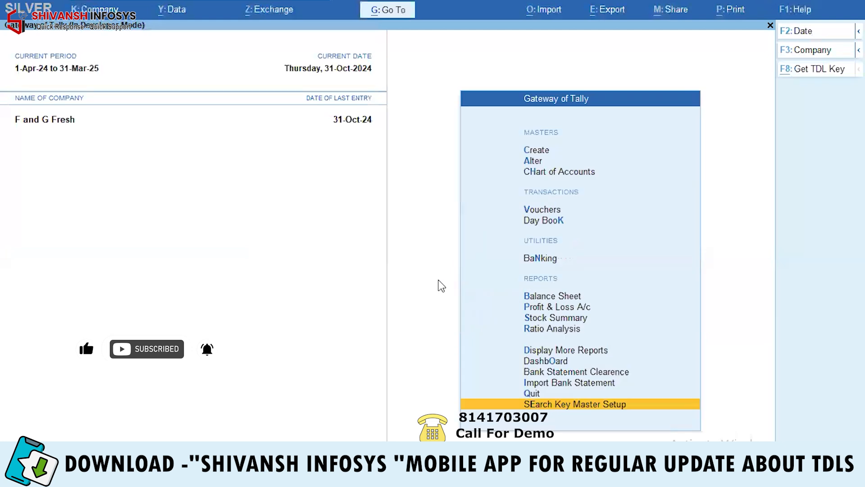
key(a)
key(Down)
key(Down)
key(Up)
key(Return)
text(M)
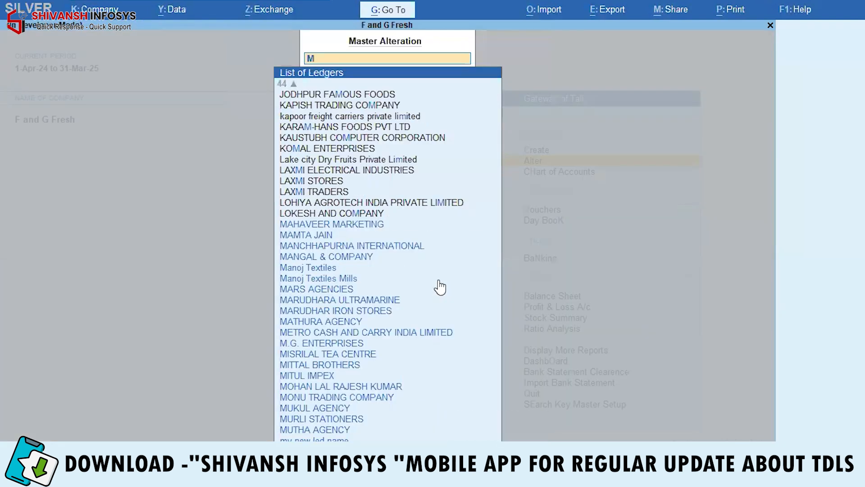
text(an)
key(Down)
key(Down)
key(Down)
key(Down)
key(Return)
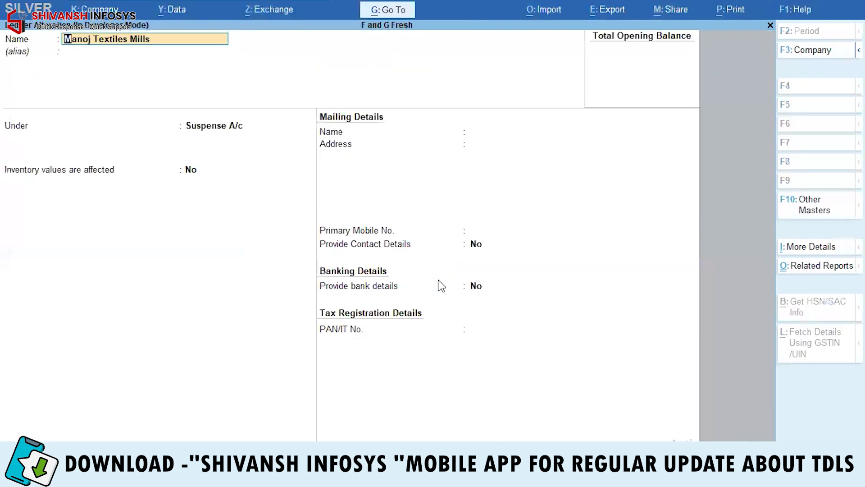